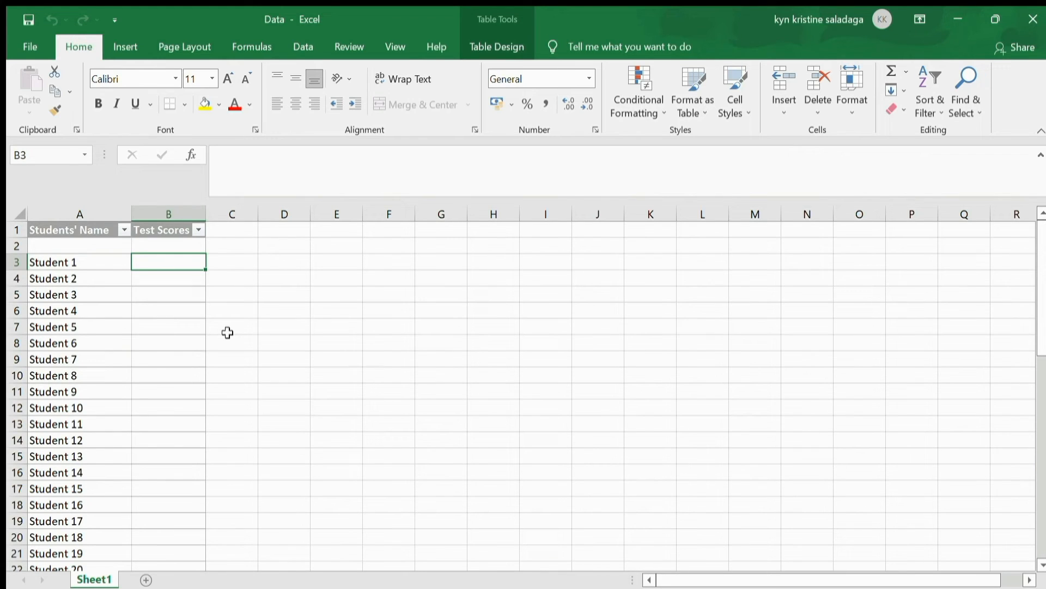
- Enter the test scores 50, 41, 45 and 49 for Students 1 to 4 in cells B3 to B6
type("50")
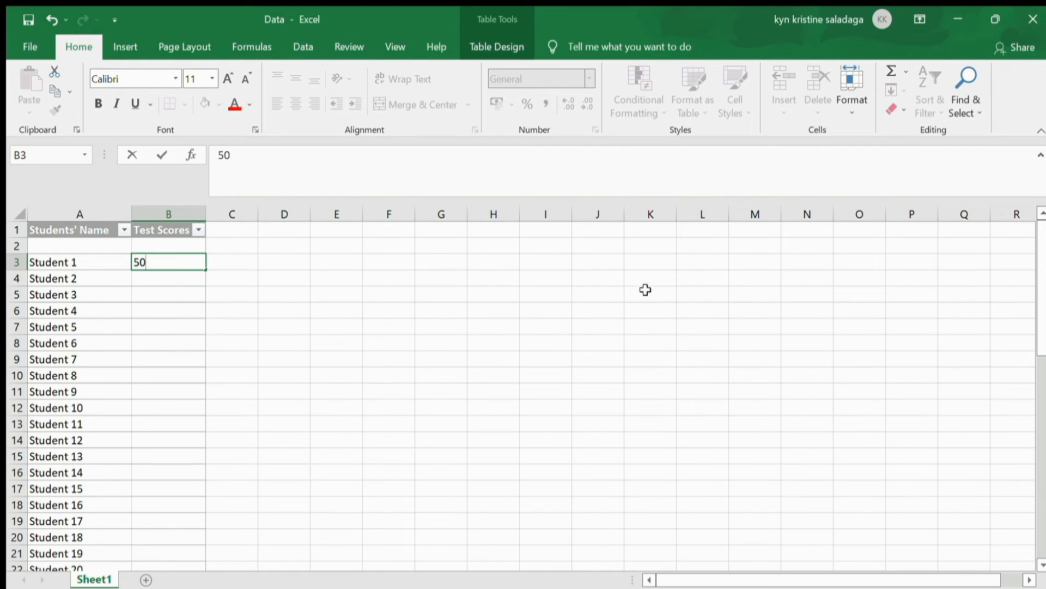
left_click(199, 282)
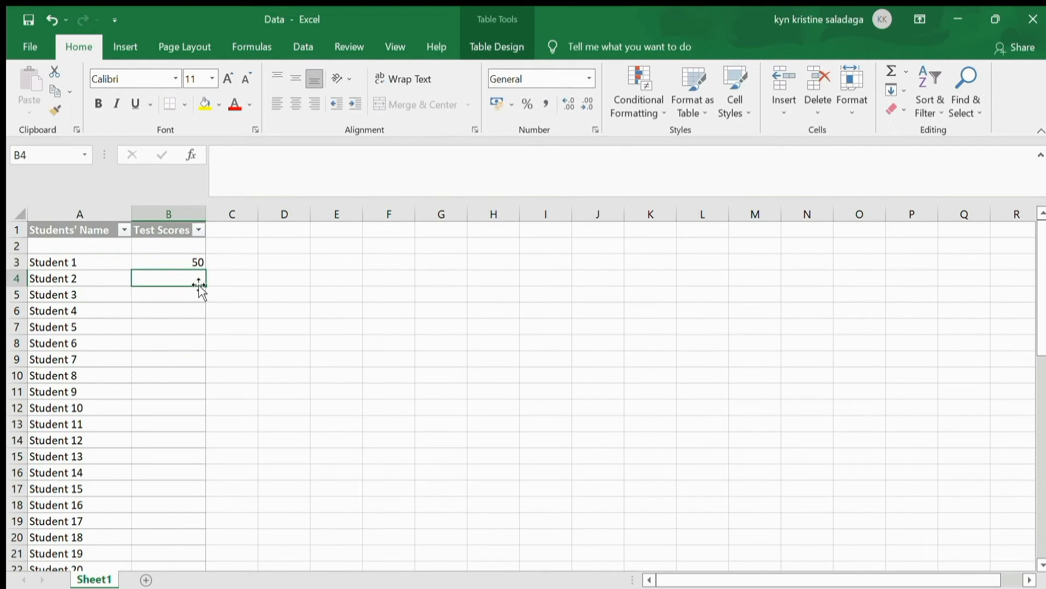
type("41")
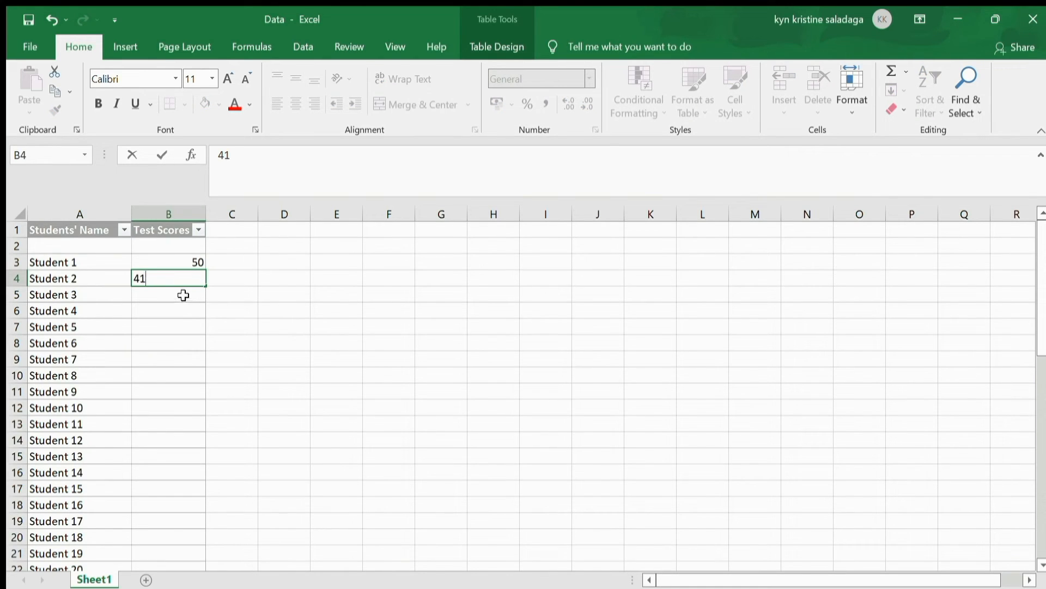
left_click(183, 295)
type("45")
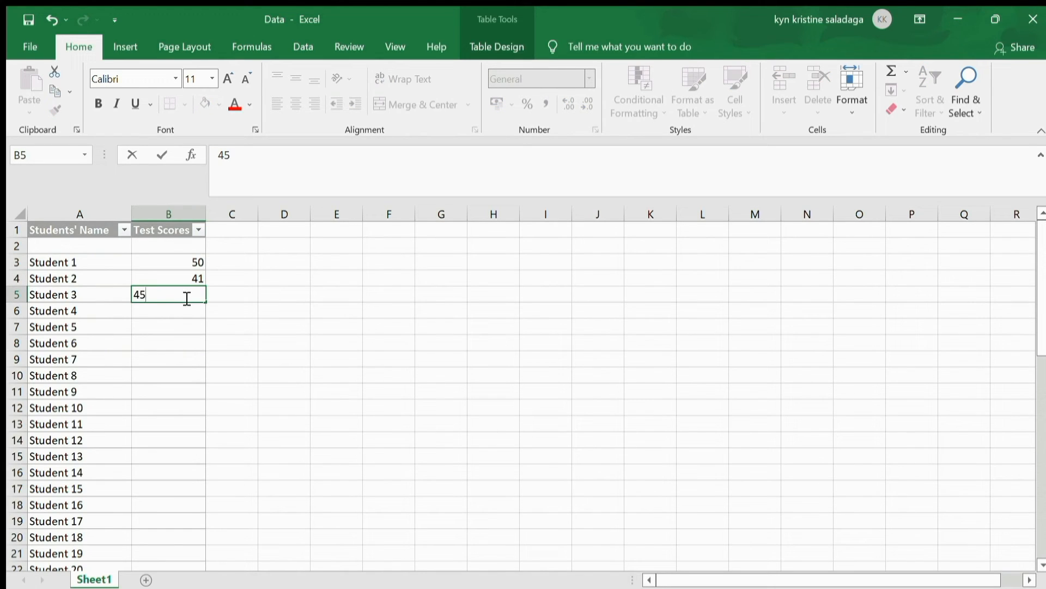
left_click(180, 310)
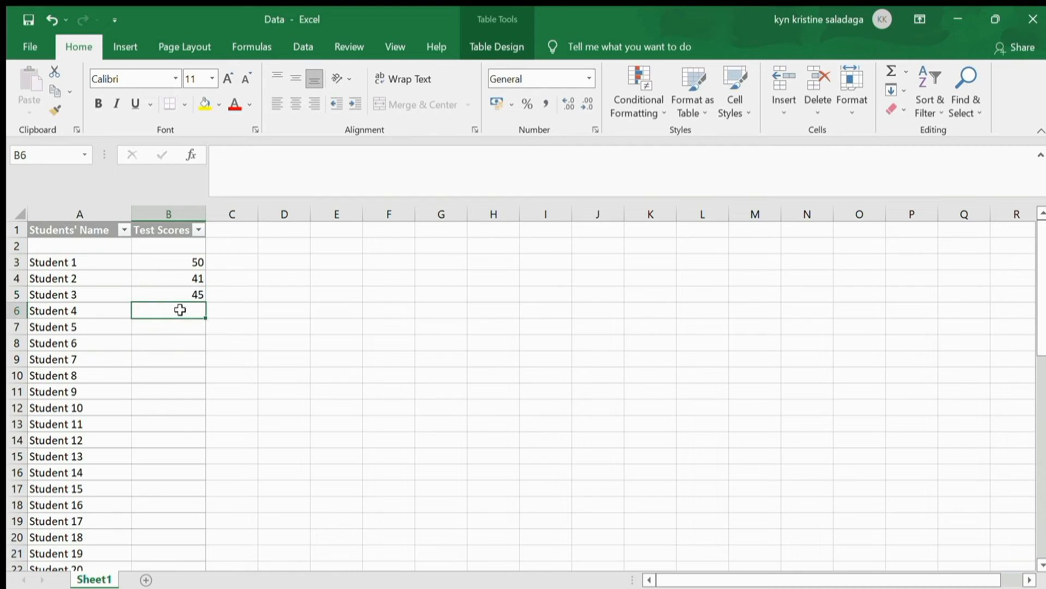
type("49")
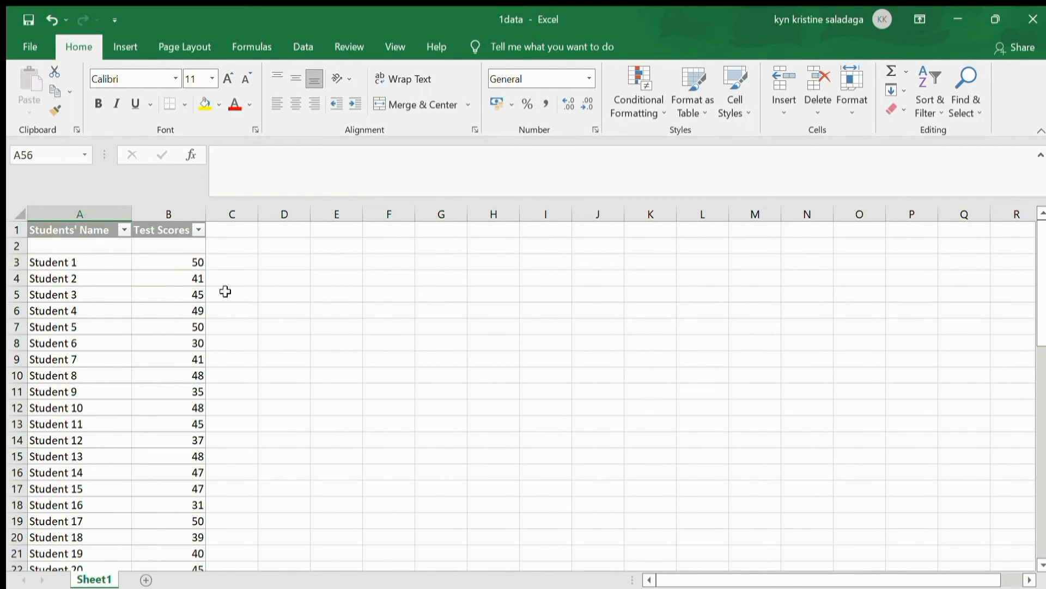
- Label cells A54, A55 and A56 below the student list as Mean, Median and Mode
scroll(156, 382, "down", 12)
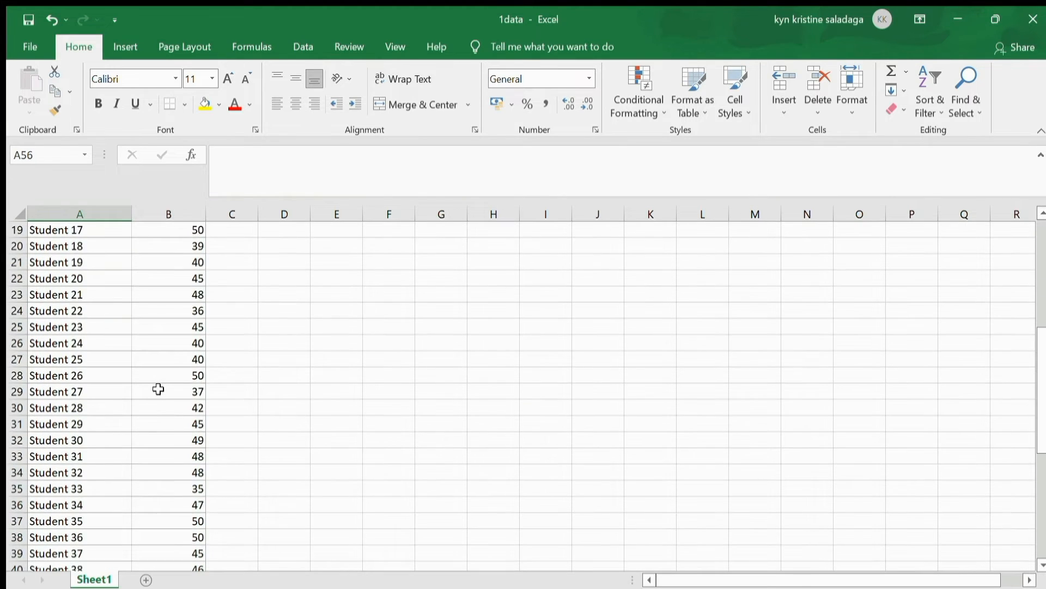
scroll(157, 392, "down", 2)
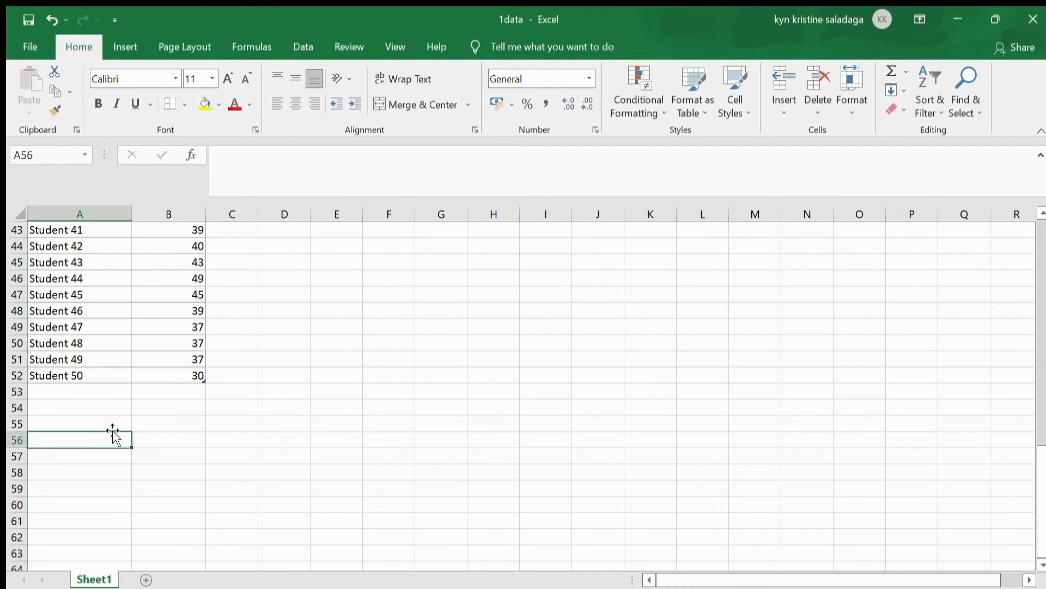
left_click(104, 409)
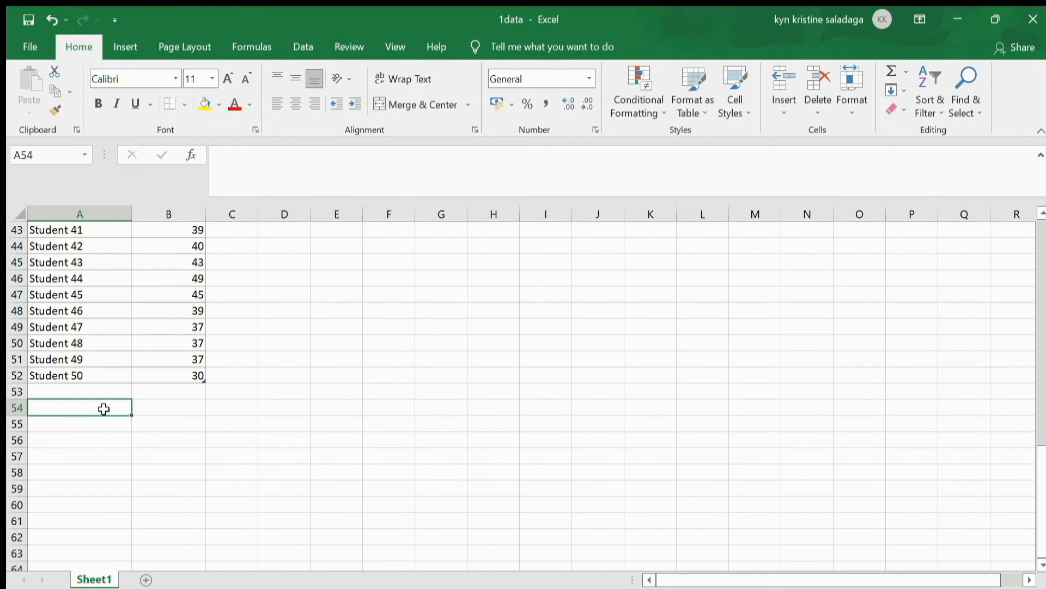
type("Mean")
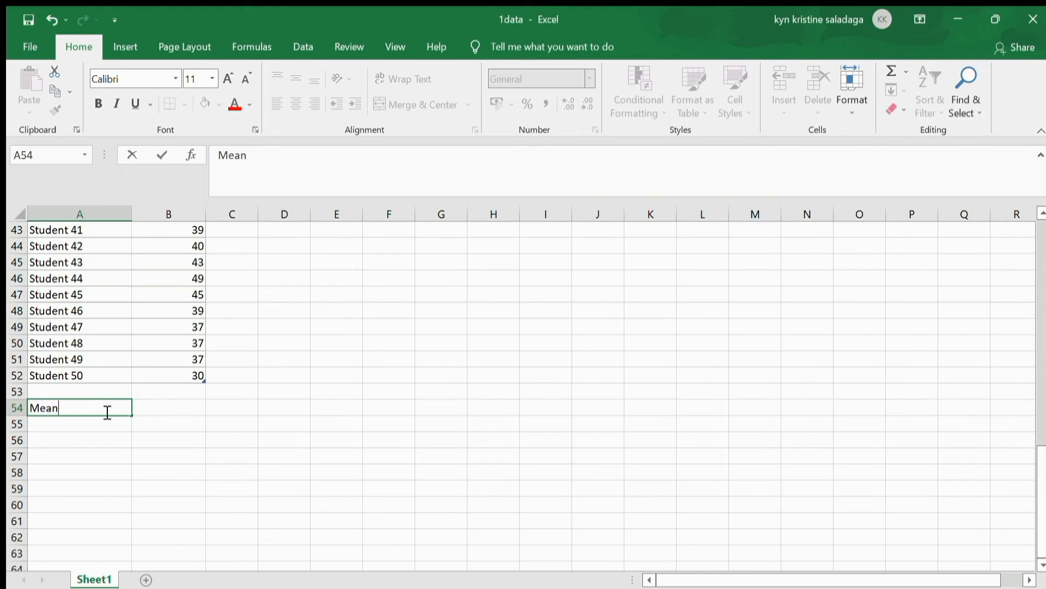
left_click(101, 427)
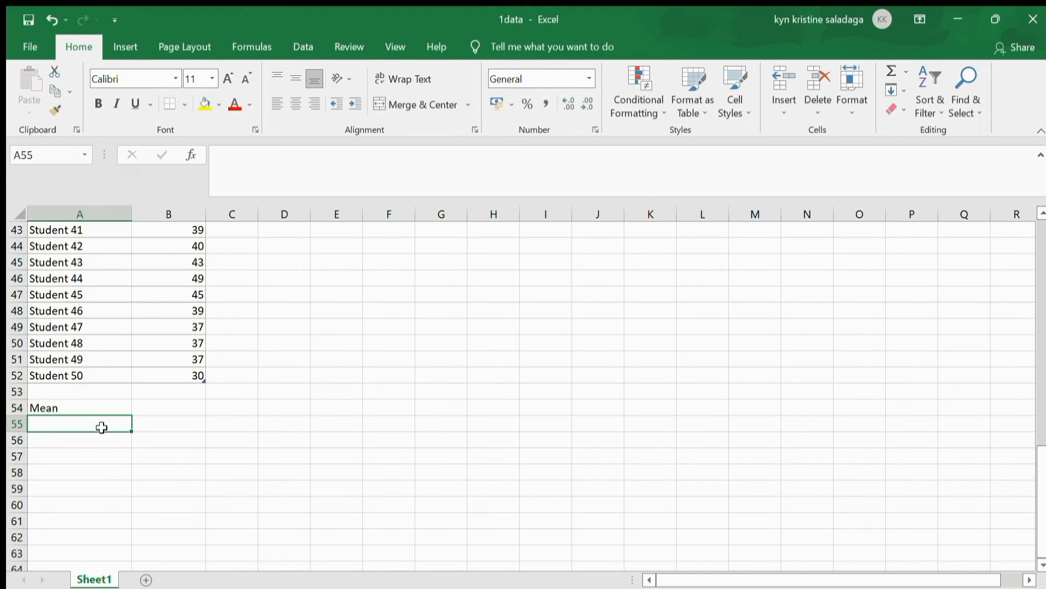
type("Me")
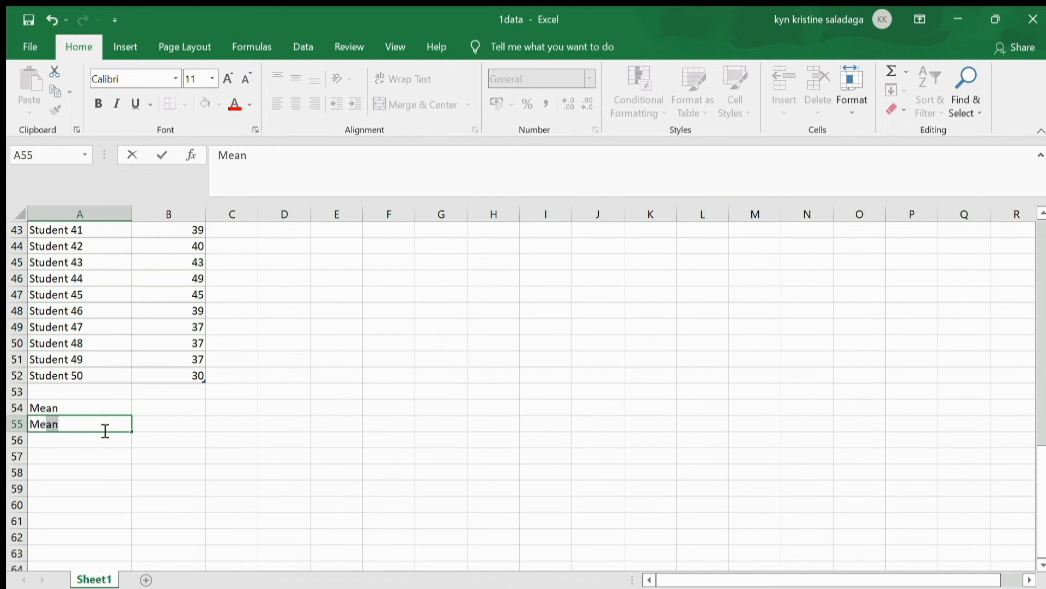
type("dian")
left_click(105, 440)
type("M")
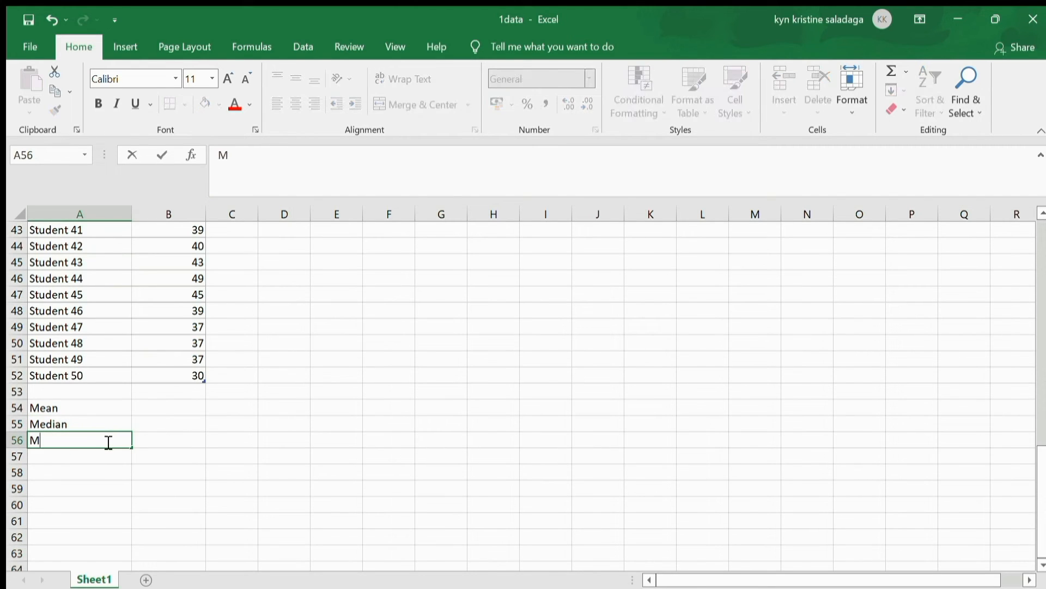
type("ode")
- Calculate the mean of the test scores in B54 with the AVERAGE function over B3:B52
left_click(168, 407)
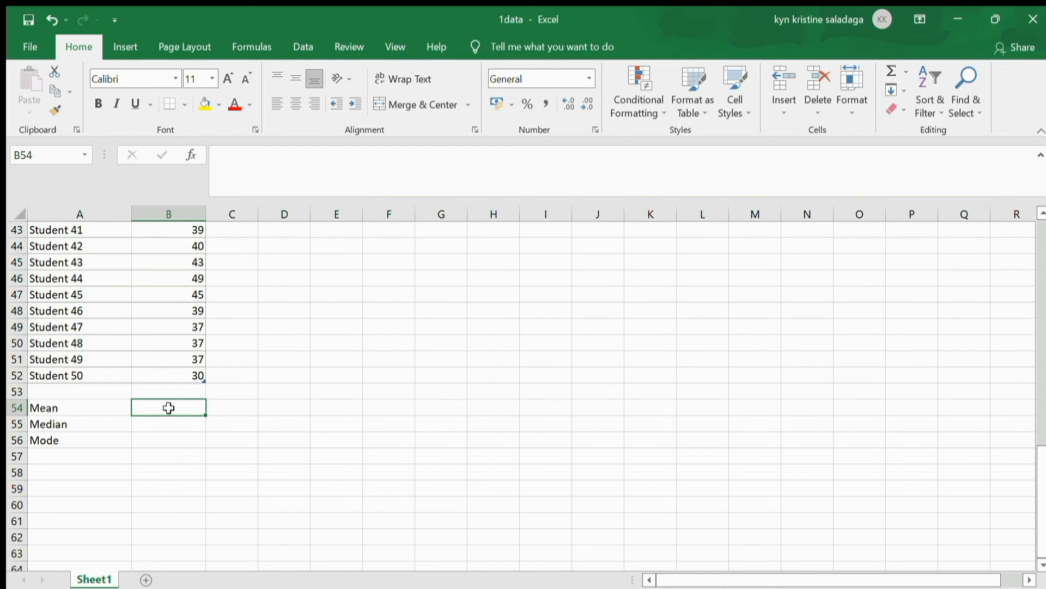
type("=")
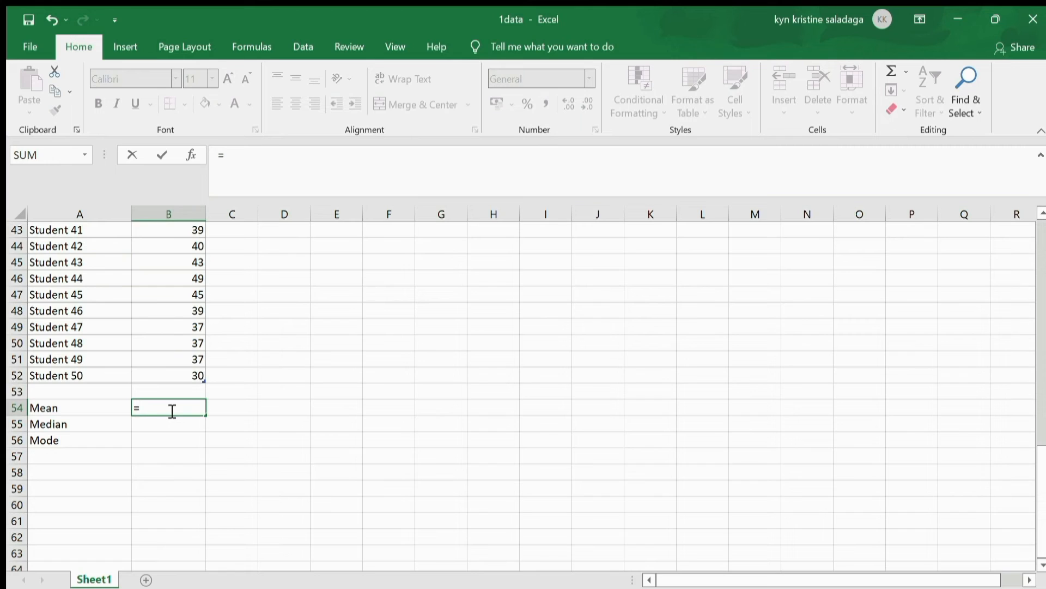
type("average(")
scroll(174, 370, "up", 9)
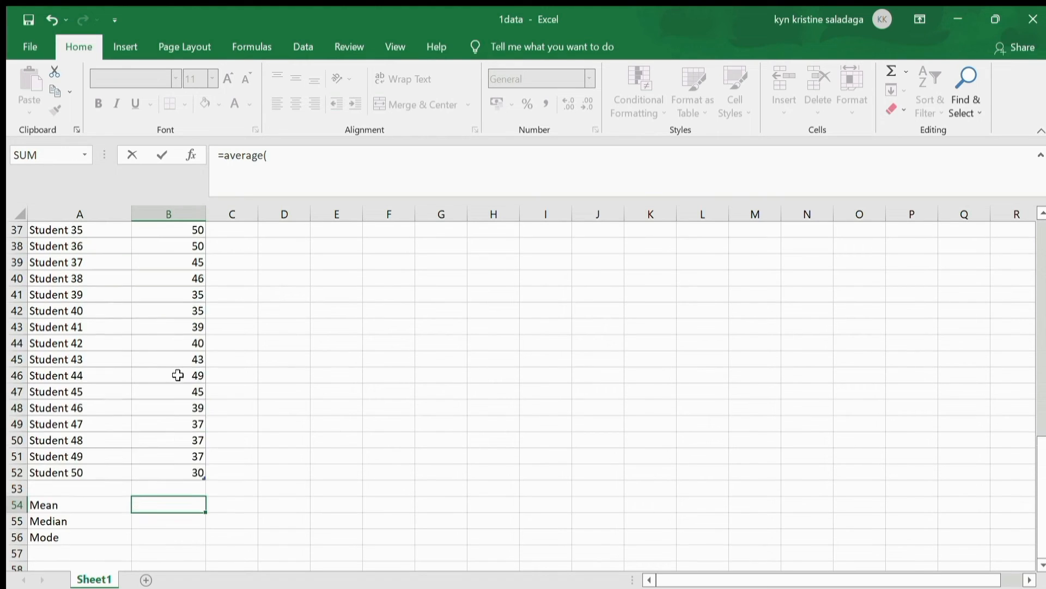
scroll(174, 358, "up", 5)
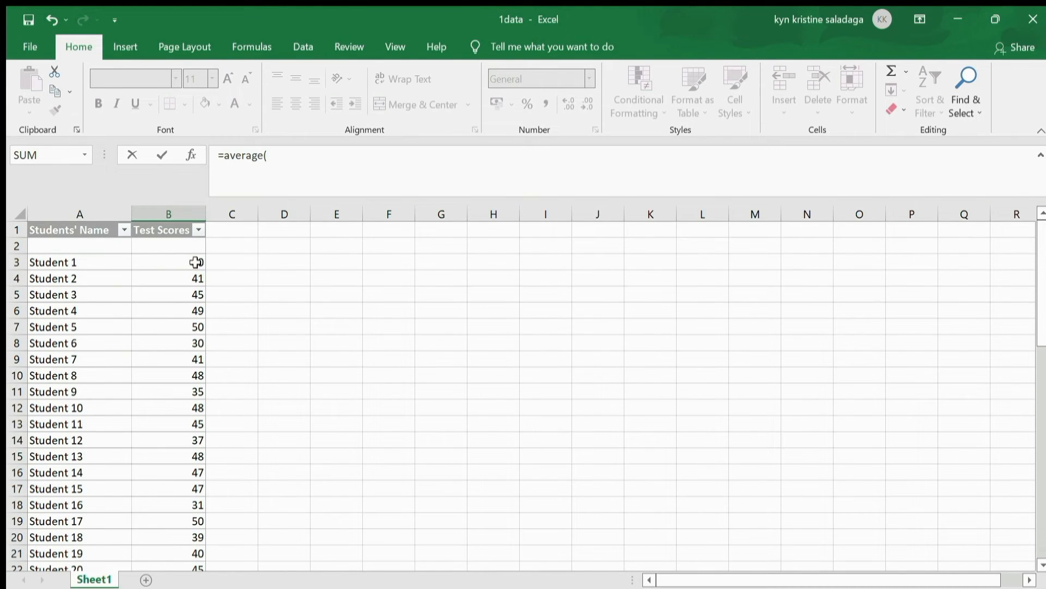
left_click_drag(195, 262, 187, 535)
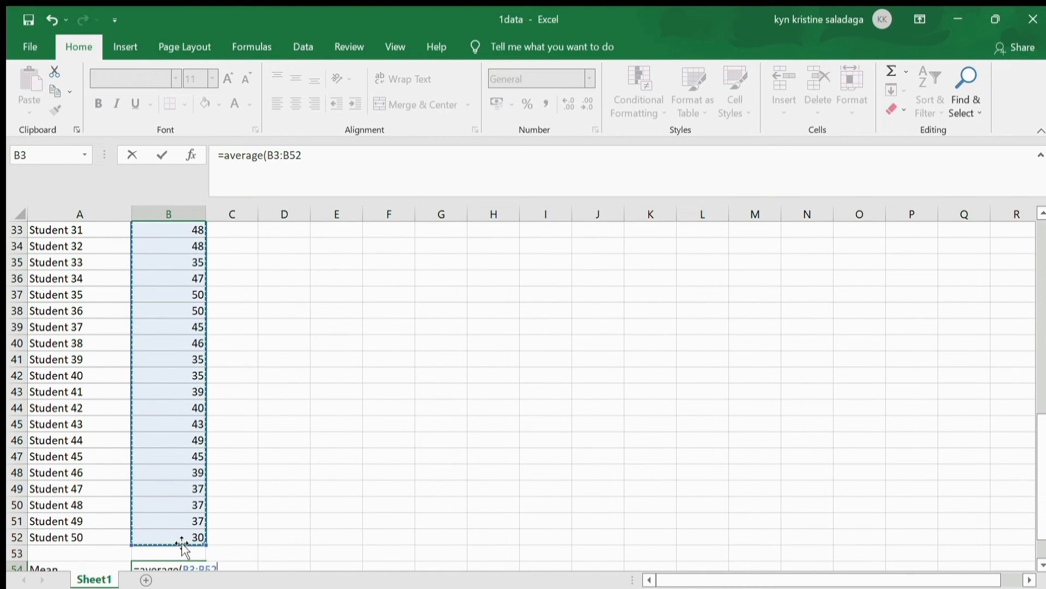
scroll(181, 543, "down", 1)
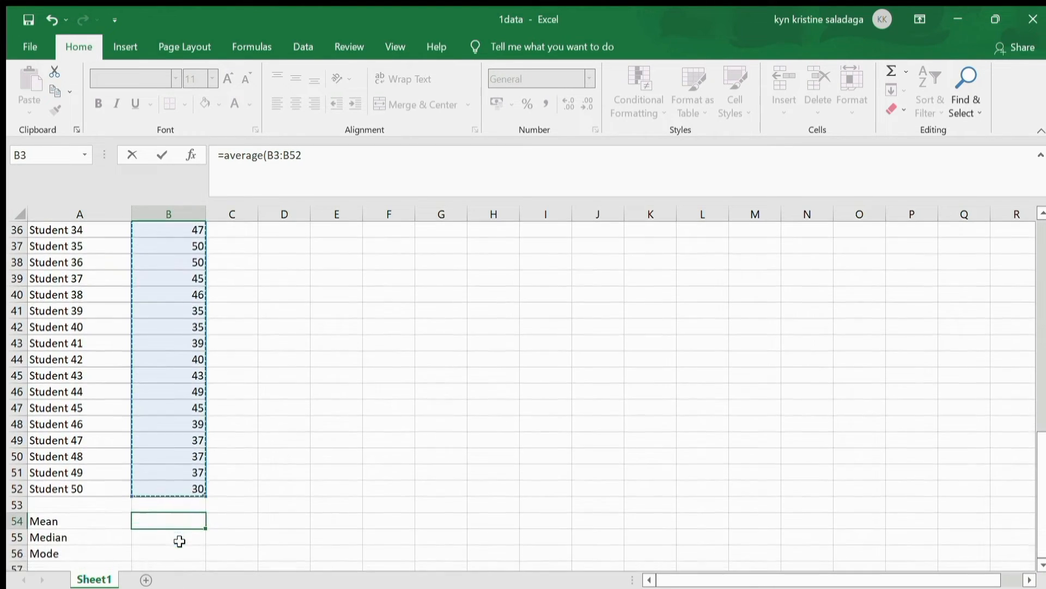
scroll(179, 540, "down", 1)
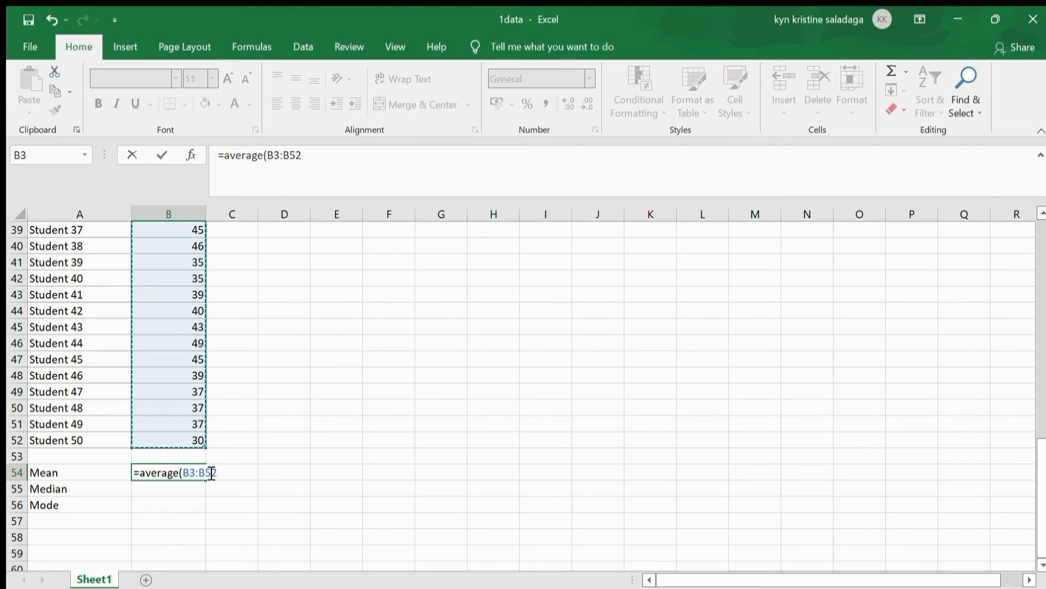
key("Return")
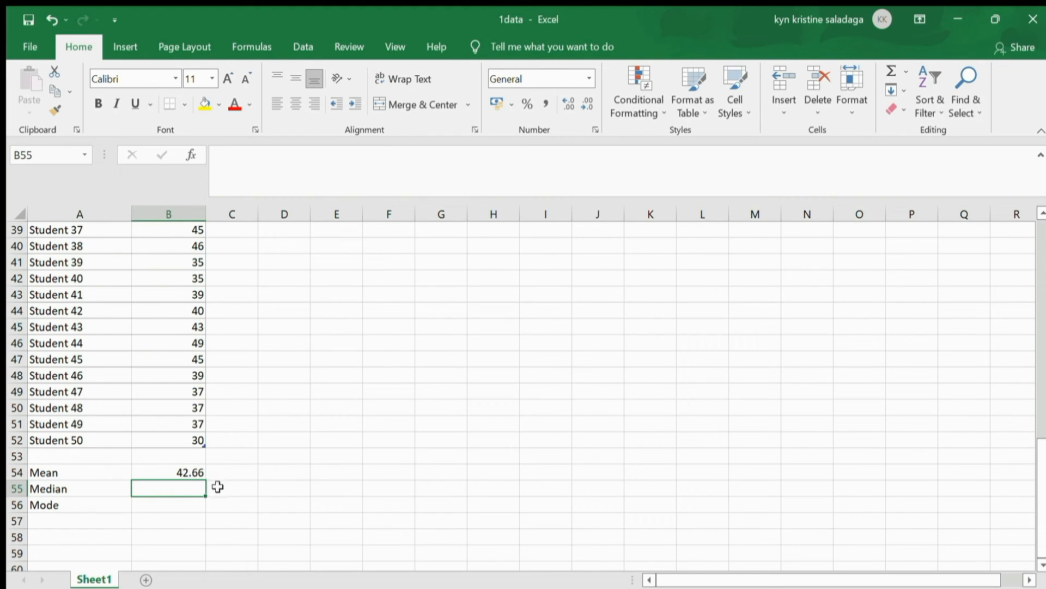
- Calculate the median of the test scores in B55 with the MEDIAN function over B3:B52
scroll(187, 480, "down", 1)
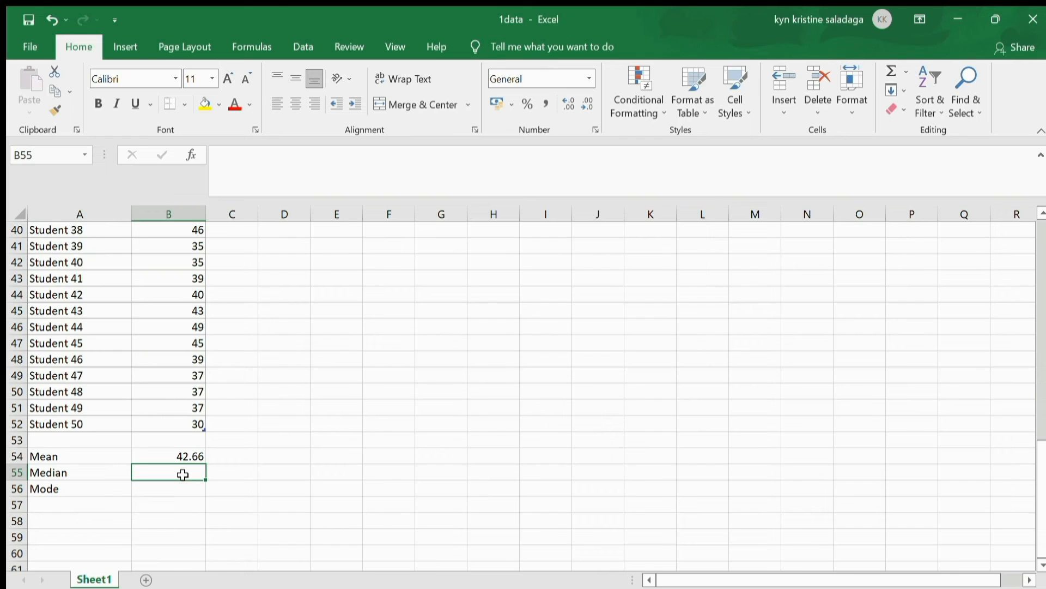
type("=media")
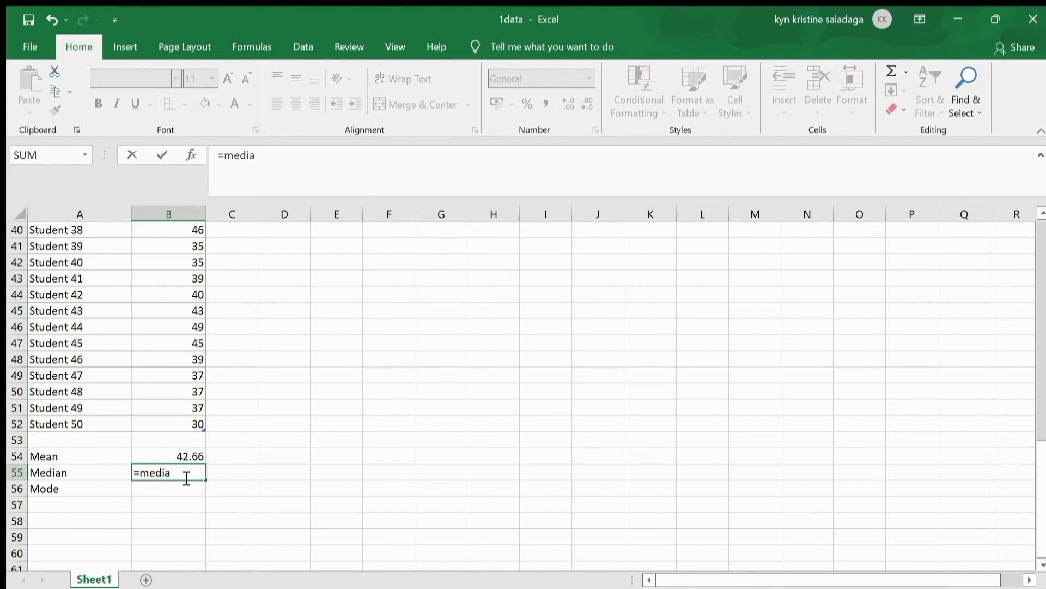
type("n(")
scroll(187, 478, "up", 13)
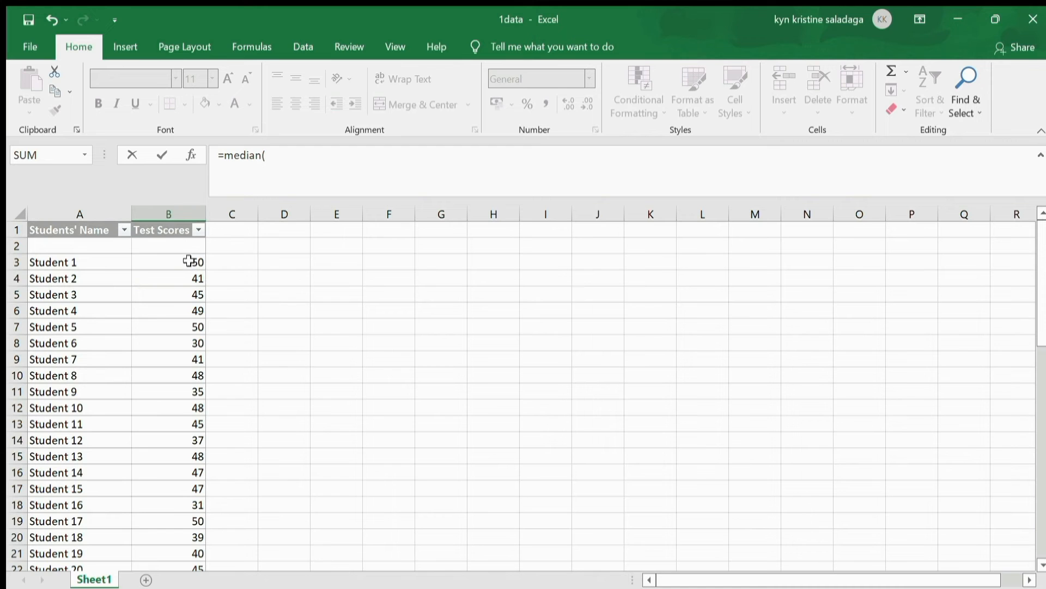
left_click_drag(189, 261, 183, 536)
scroll(182, 532, "down", 2)
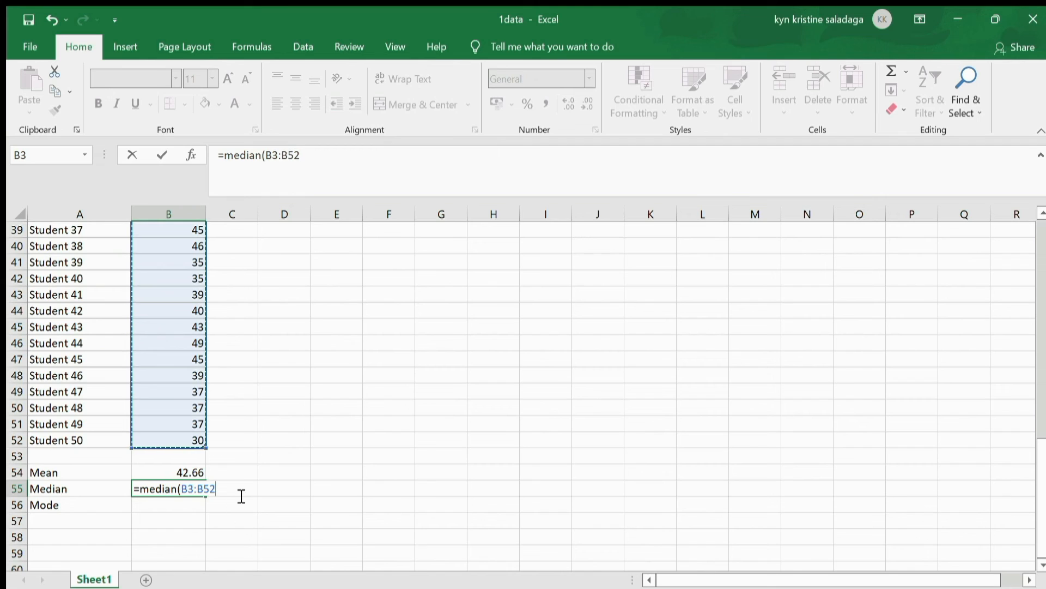
key("Return")
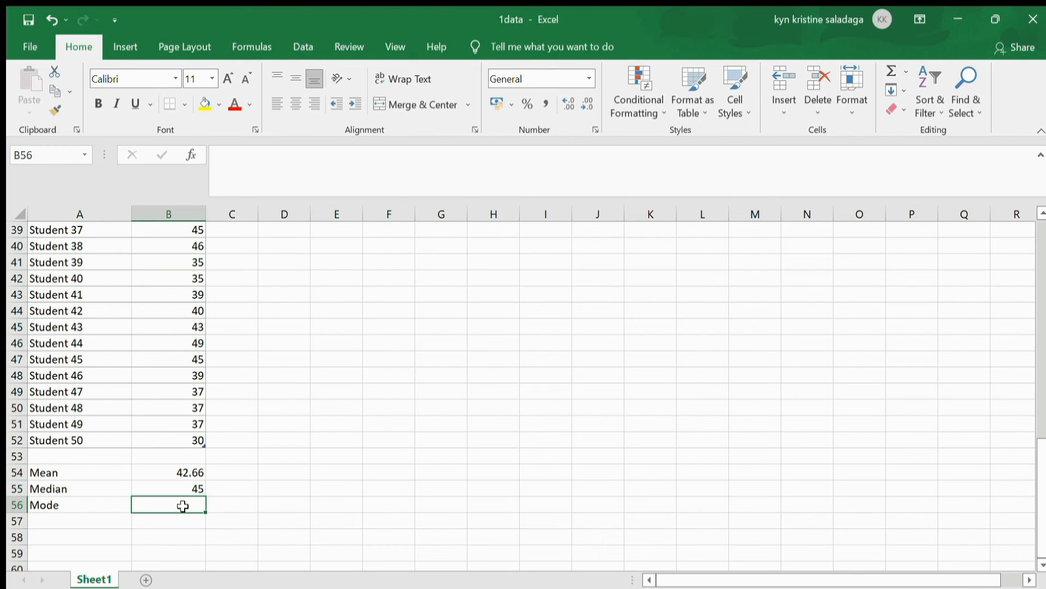
- Calculate the mode of the test scores in B56 with the MODE function over B3:B52
type("=")
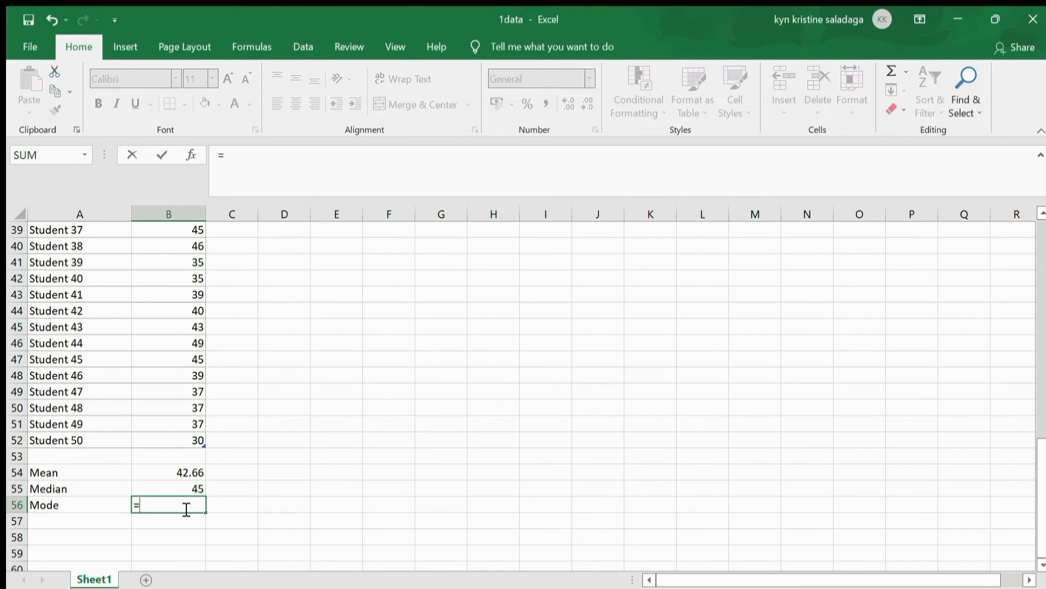
type("mode(")
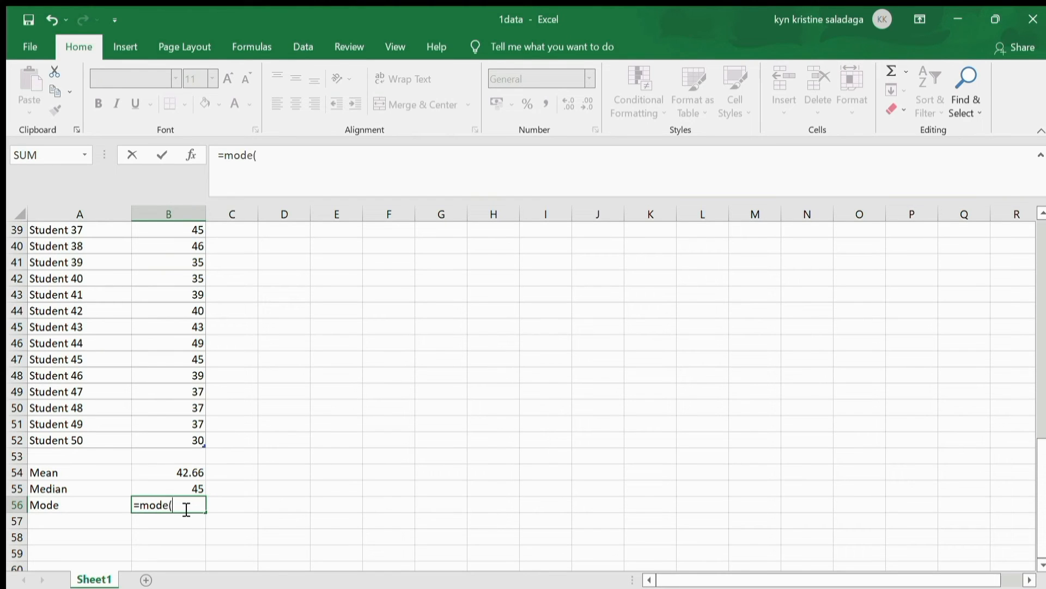
scroll(175, 482, "up", 12)
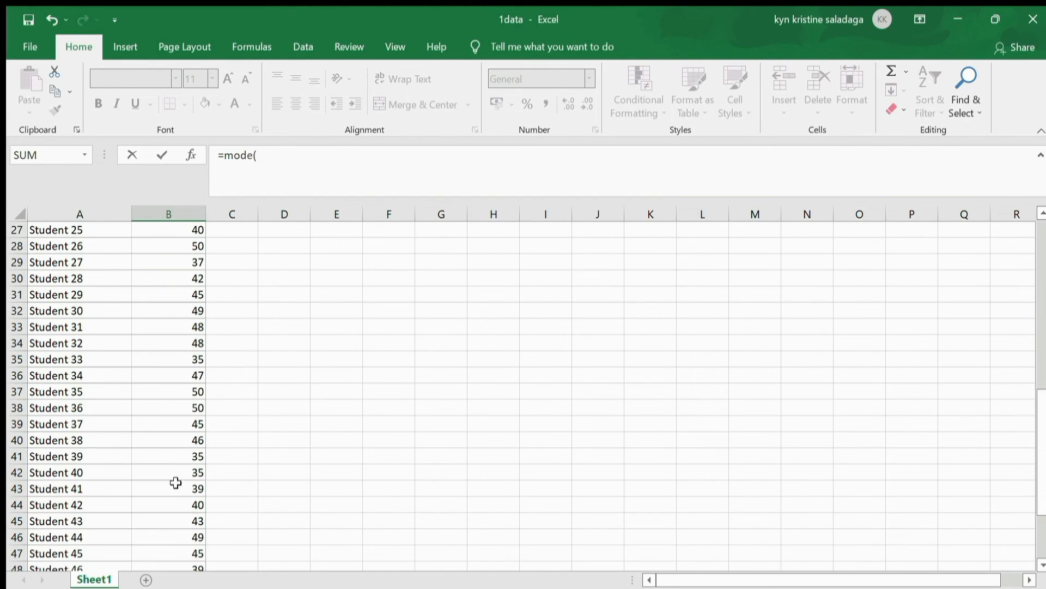
scroll(167, 462, "up", 1)
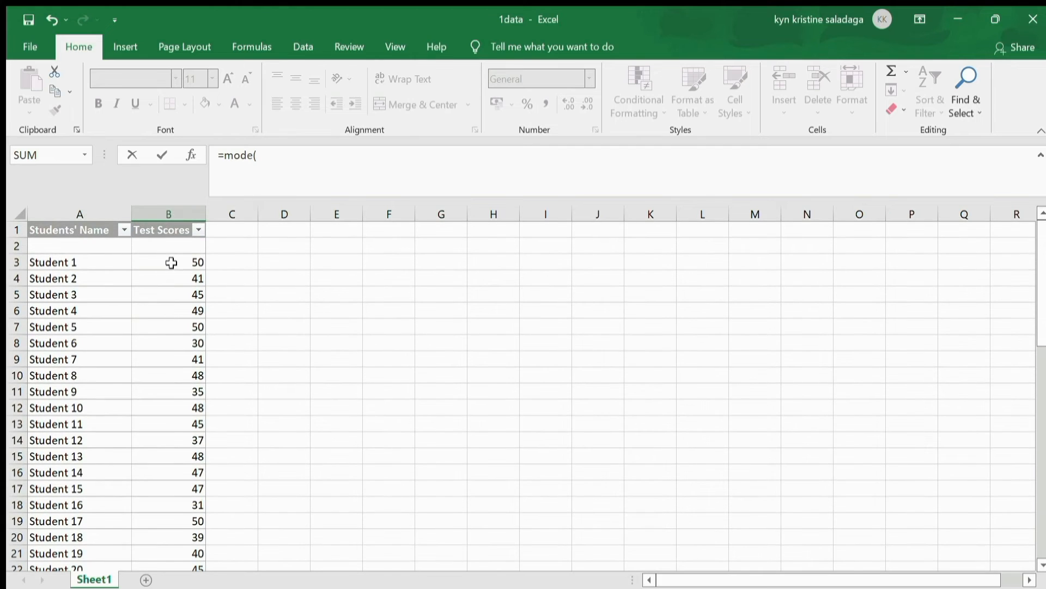
left_click_drag(169, 262, 148, 582)
left_click_drag(177, 578, 177, 538)
scroll(193, 552, "down", 2)
scroll(197, 550, "down", 1)
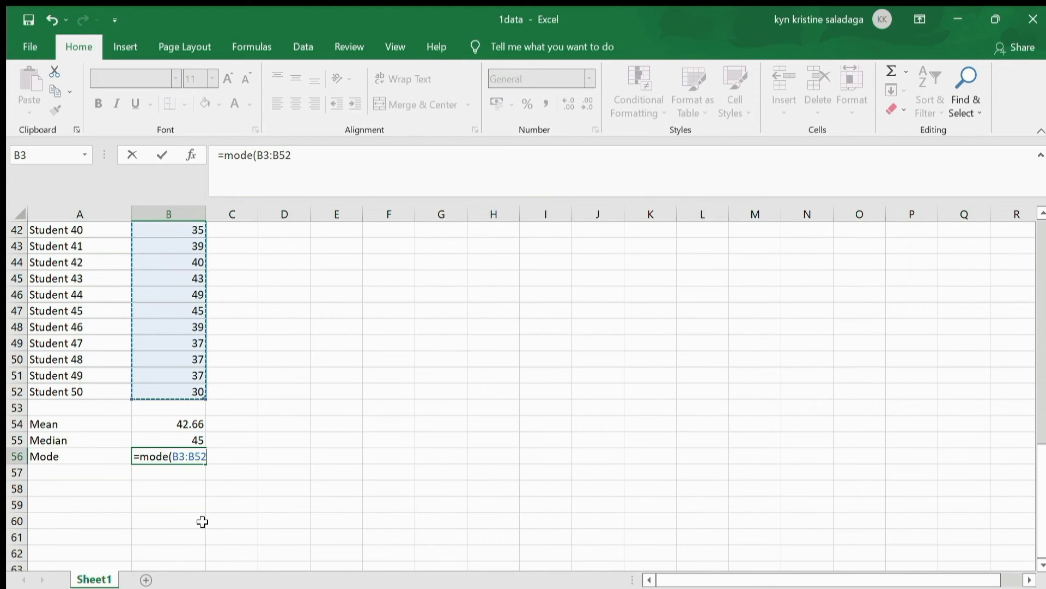
key("Return")
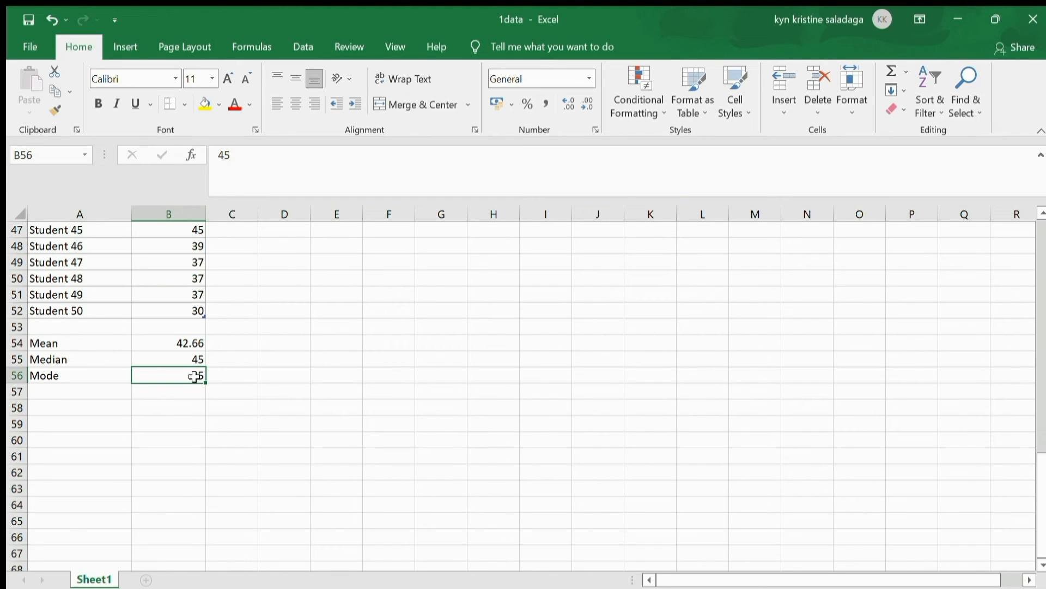
- Replace the contents of B56 with a MODE.MULT formula over the test scores in B3:B52
key("Delete")
type("=")
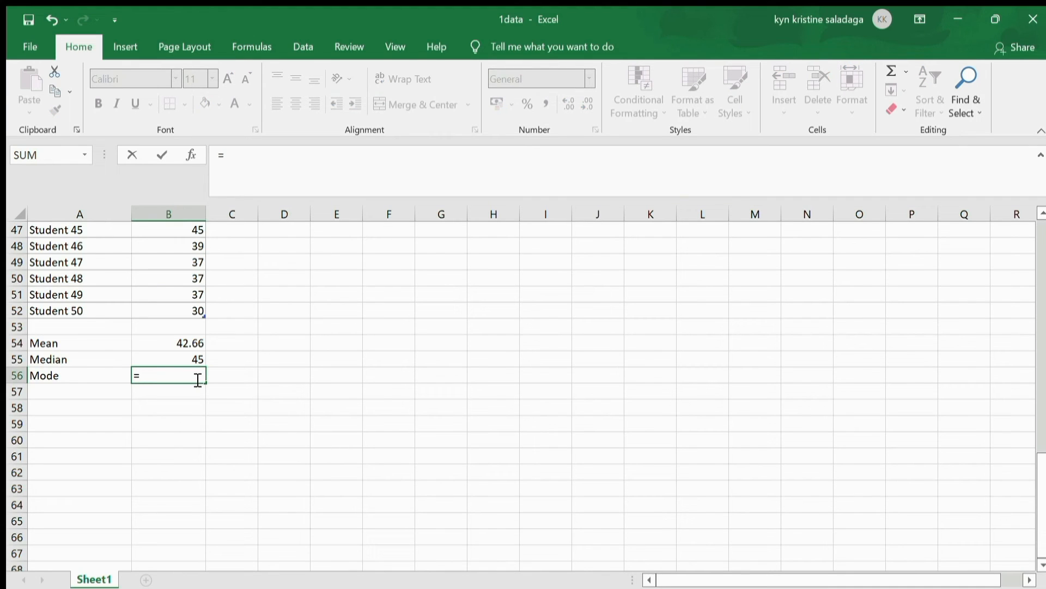
type("mode.")
type("mu")
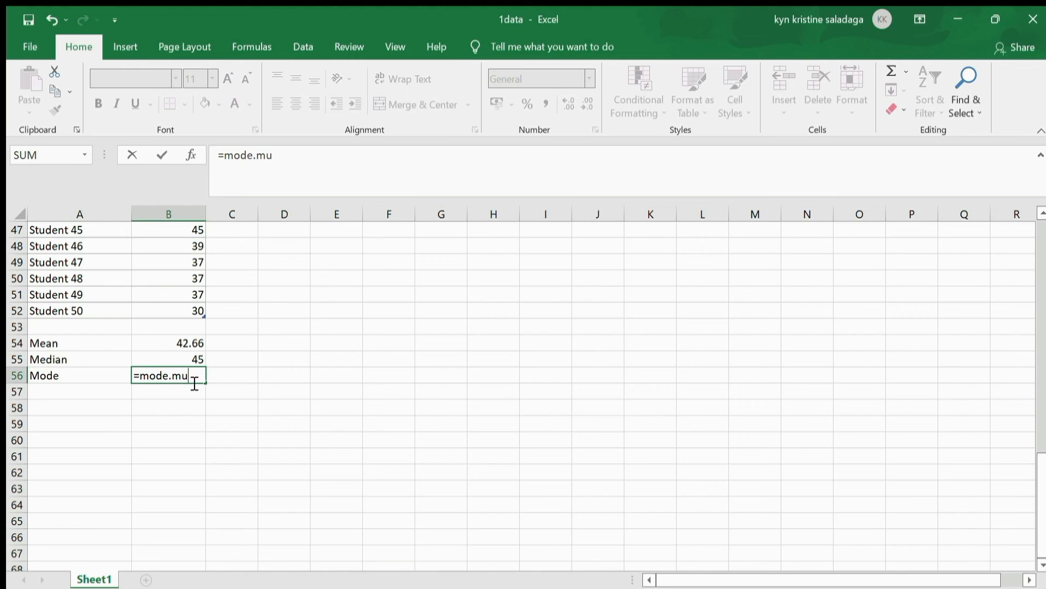
type("lt(")
scroll(209, 274, "up", 4)
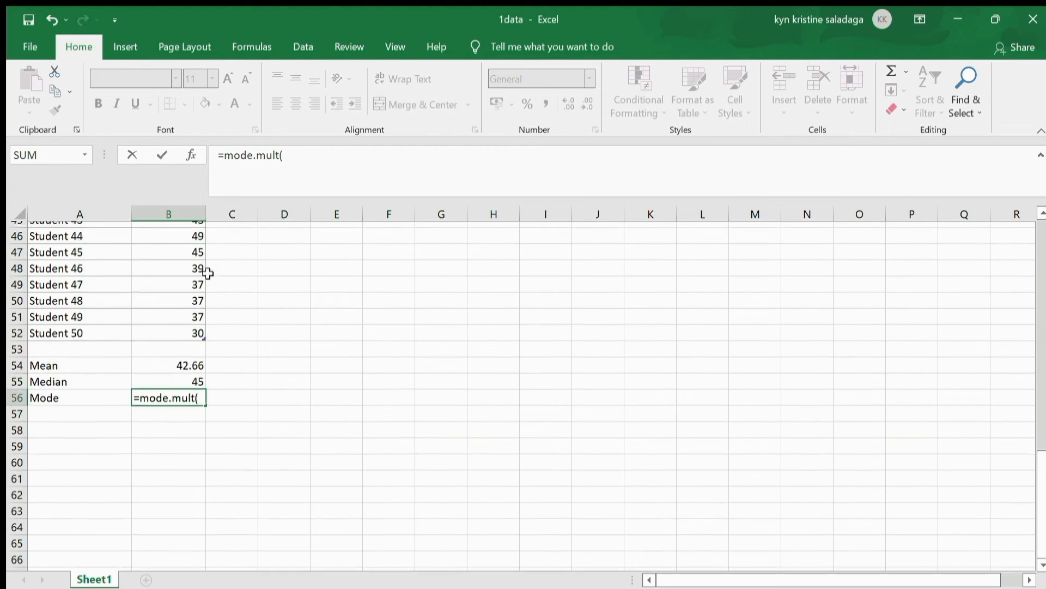
scroll(209, 273, "up", 11)
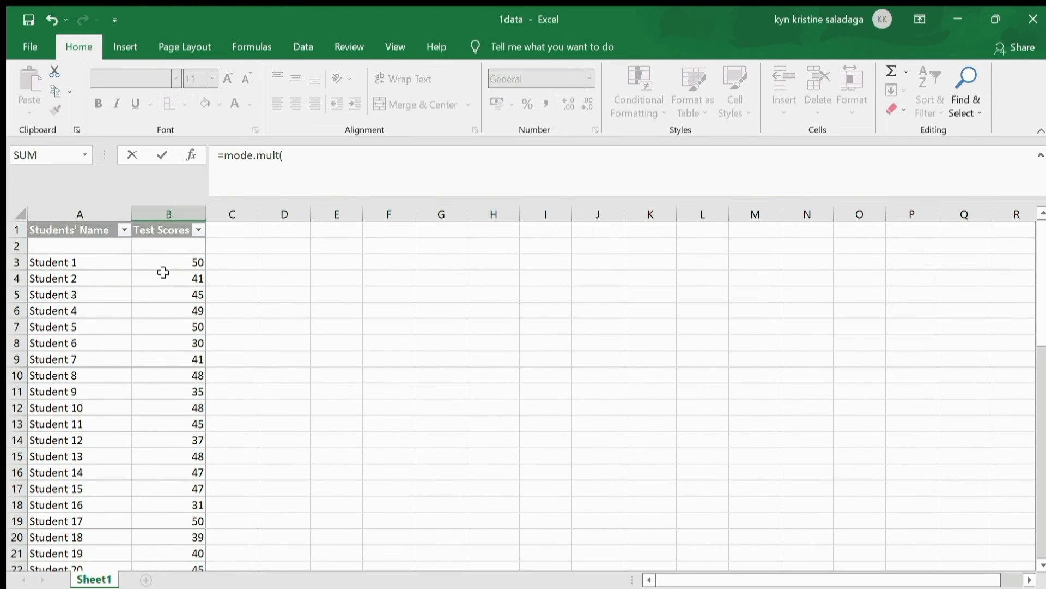
left_click_drag(165, 267, 187, 535)
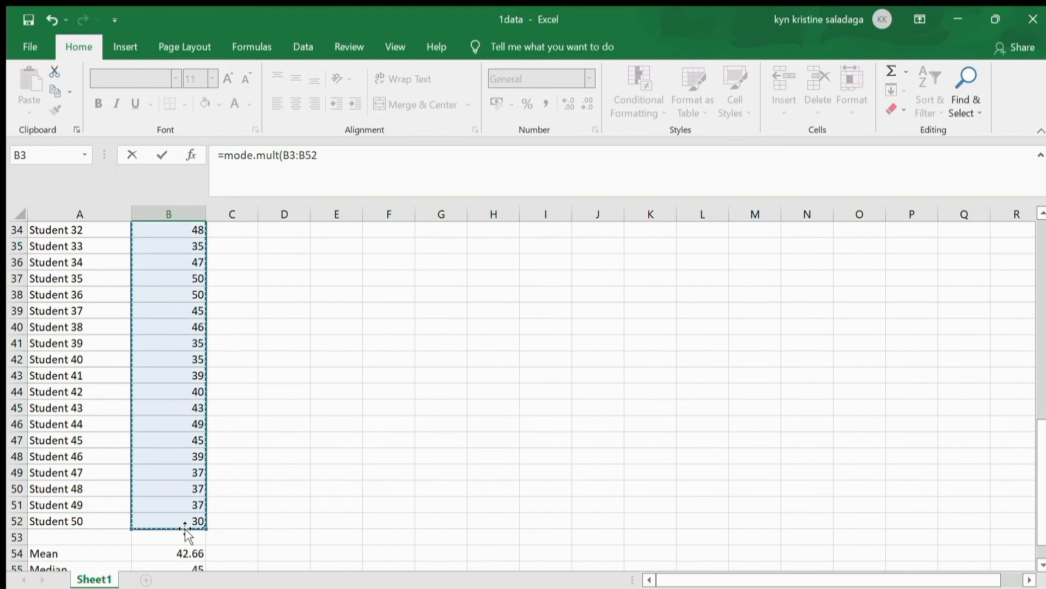
scroll(185, 530, "down", 2)
key("Return")
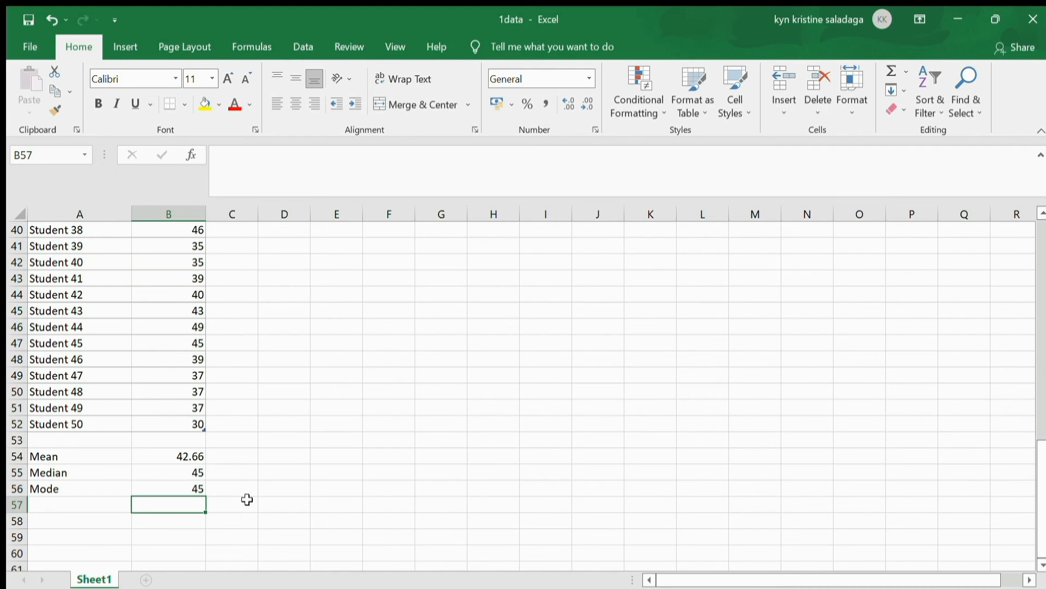
- Clear B56 and enter MODE.MULT over B3:B52 as an array formula across B56:B65 to list multiple modes
scroll(238, 497, "down", 1)
left_click(191, 441)
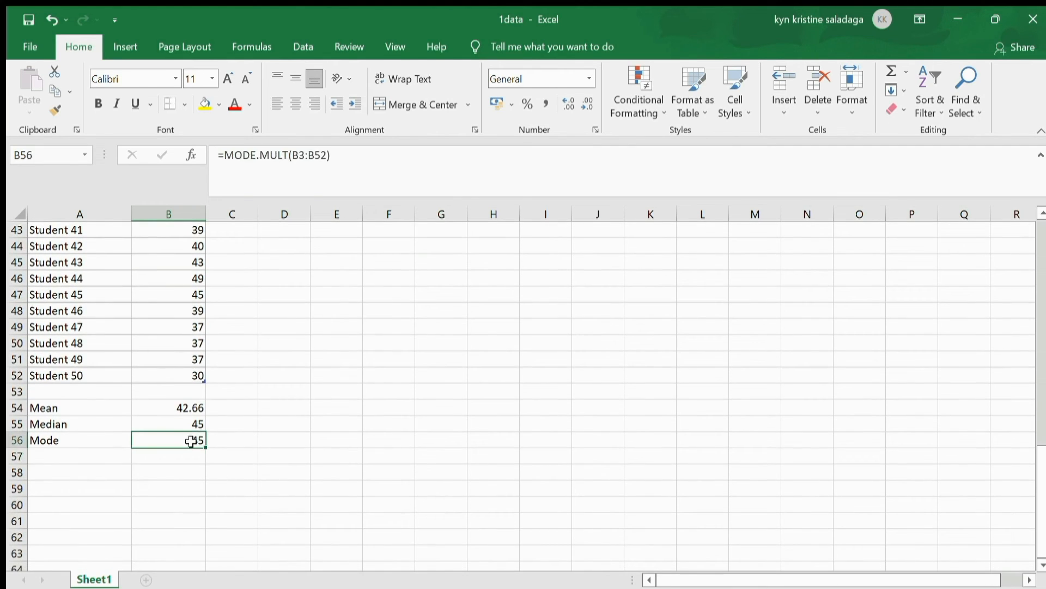
key("Delete")
scroll(193, 439, "down", 1)
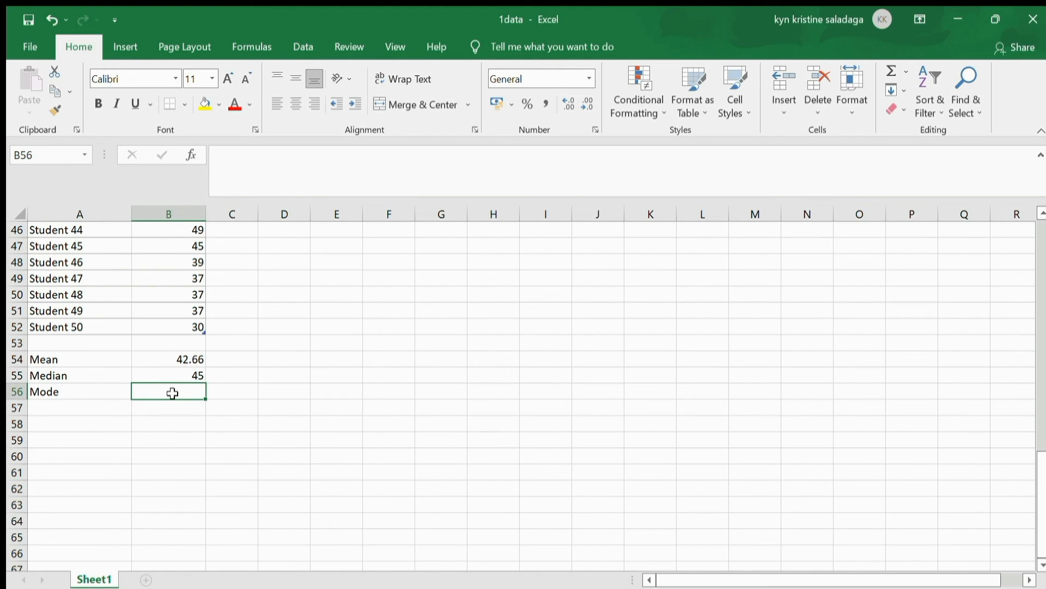
left_click_drag(172, 393, 164, 538)
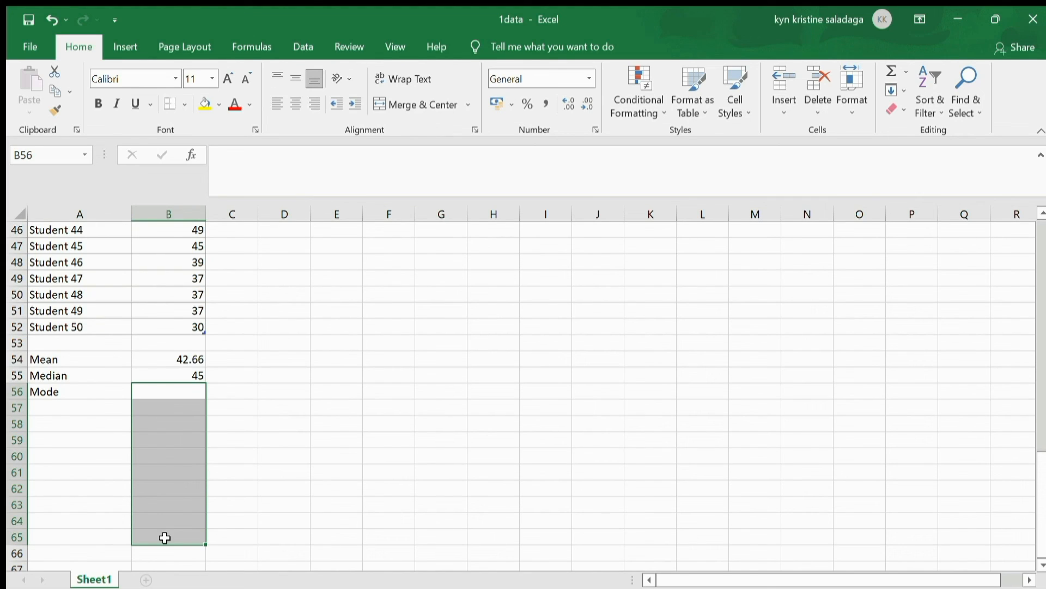
type("=")
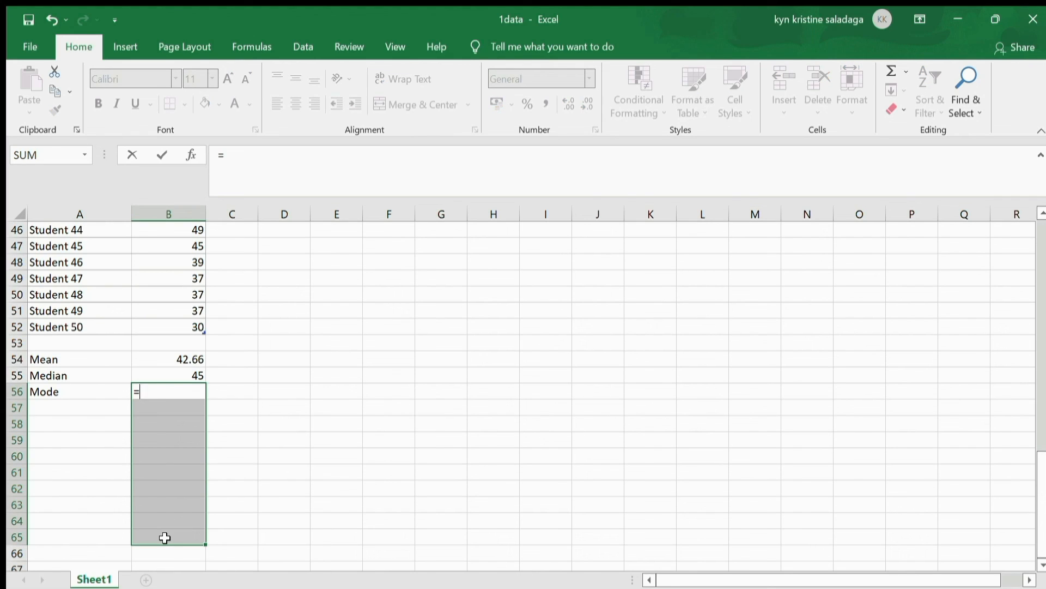
type("mode.mil")
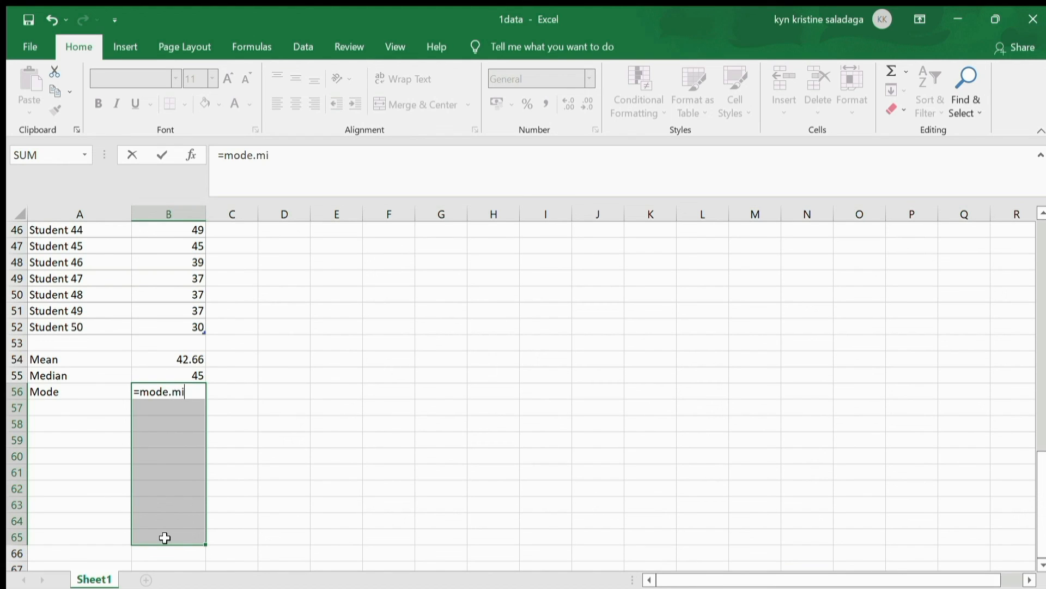
key("BackSpace")
key("BackSpace")
type("utl")
key("BackSpace")
key("BackSpace")
type("lt")
type("(")
scroll(199, 338, "up", 15)
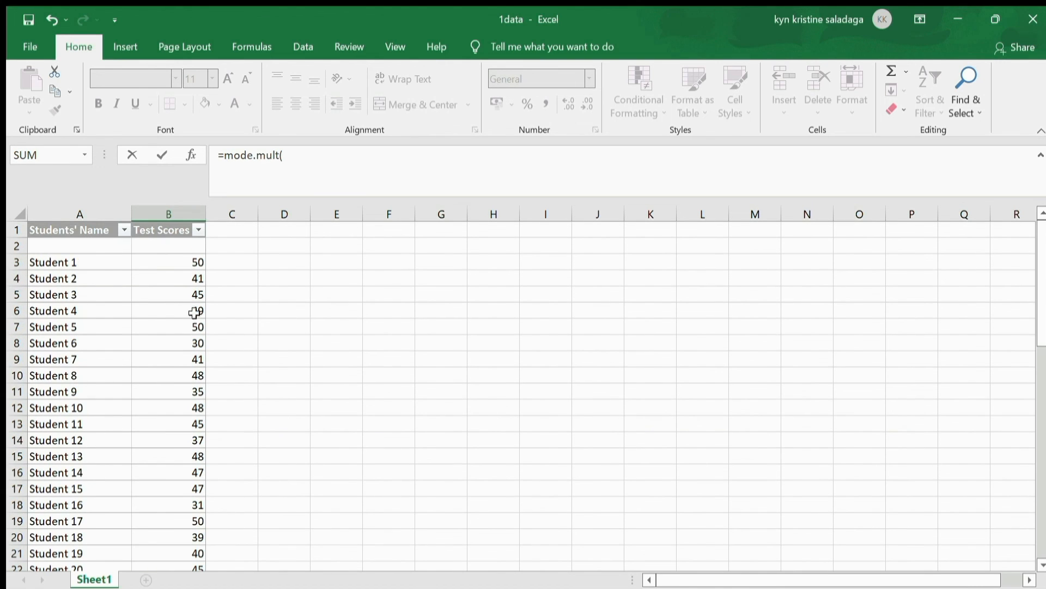
left_click_drag(187, 264, 240, 461)
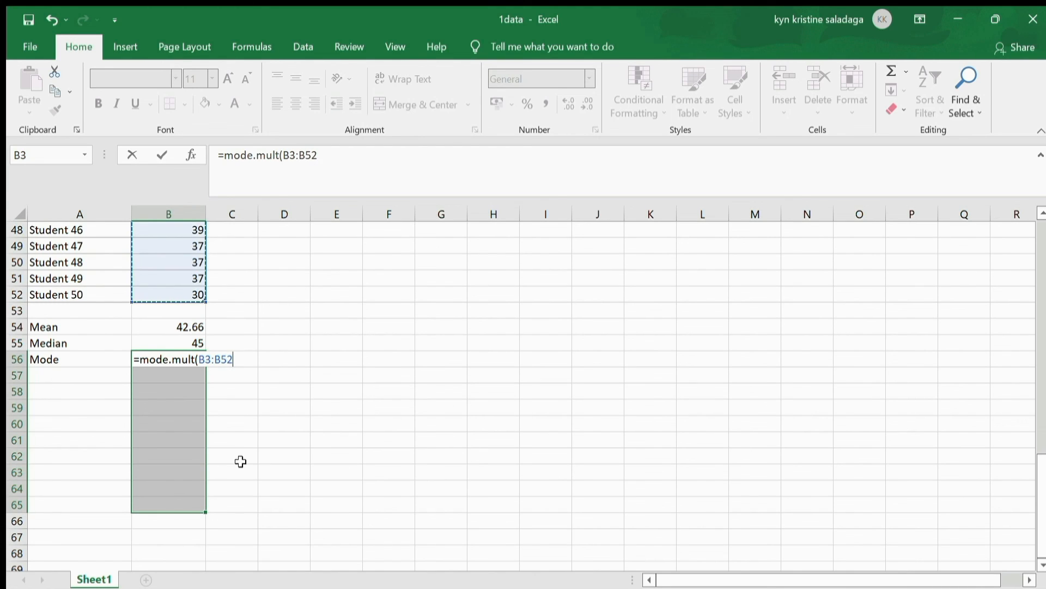
key("ctrl+shift+Return")
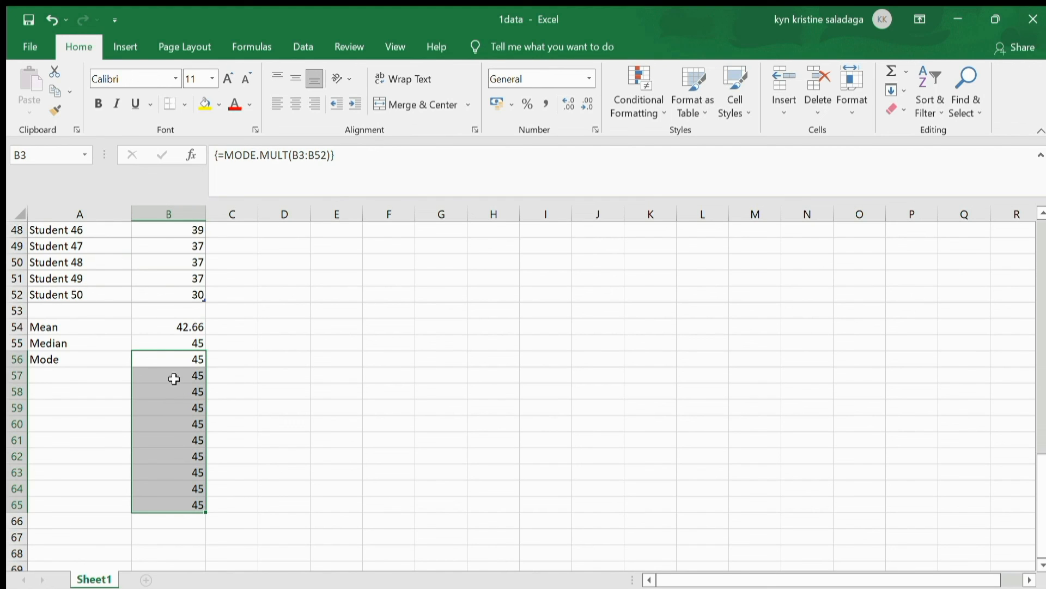
left_click_drag(173, 379, 182, 493)
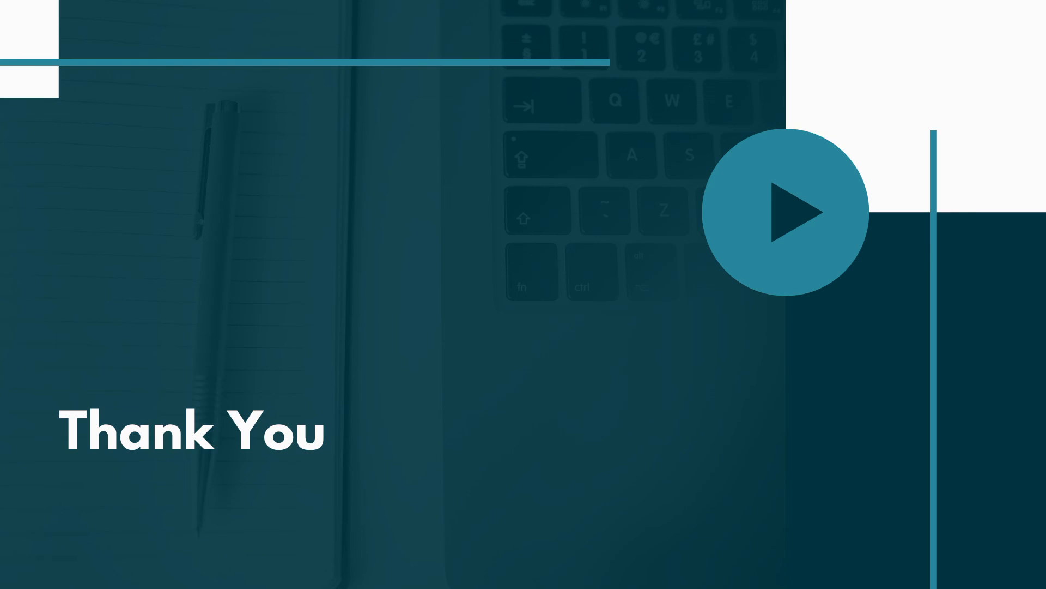